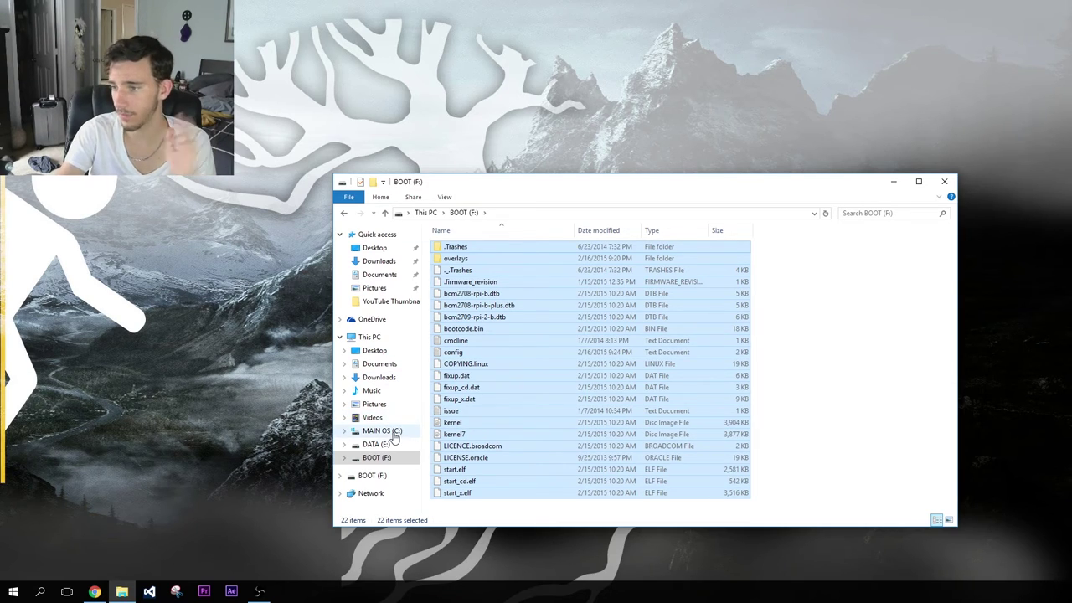
# - Open the ImageWriter folder on the DATA (E:) drive, inside New folder of the old computer files
pyautogui.click(381, 444)
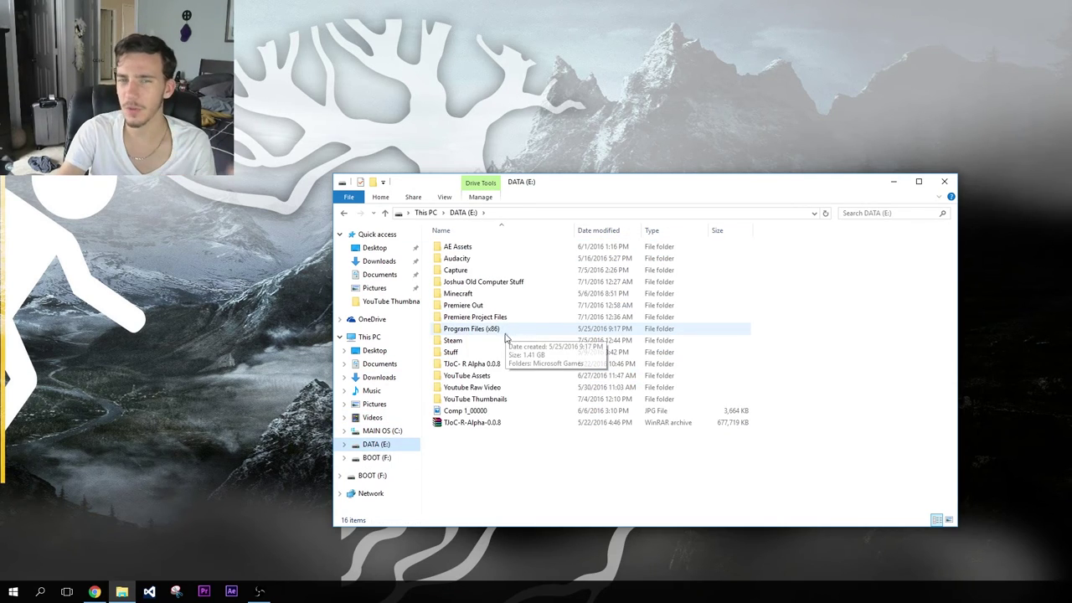
pyautogui.doubleClick(473, 282)
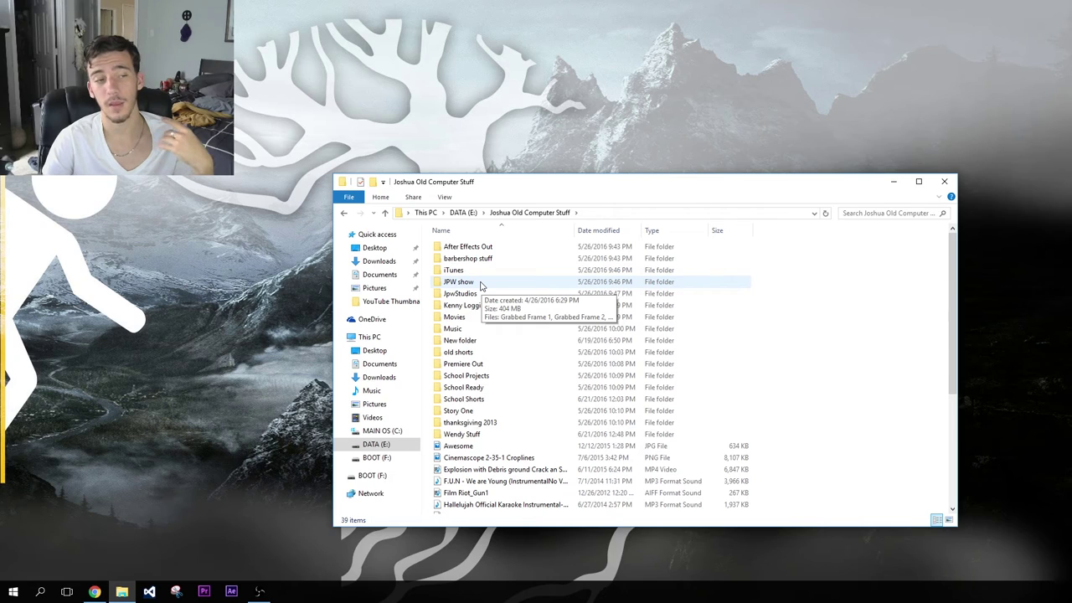
pyautogui.doubleClick(469, 340)
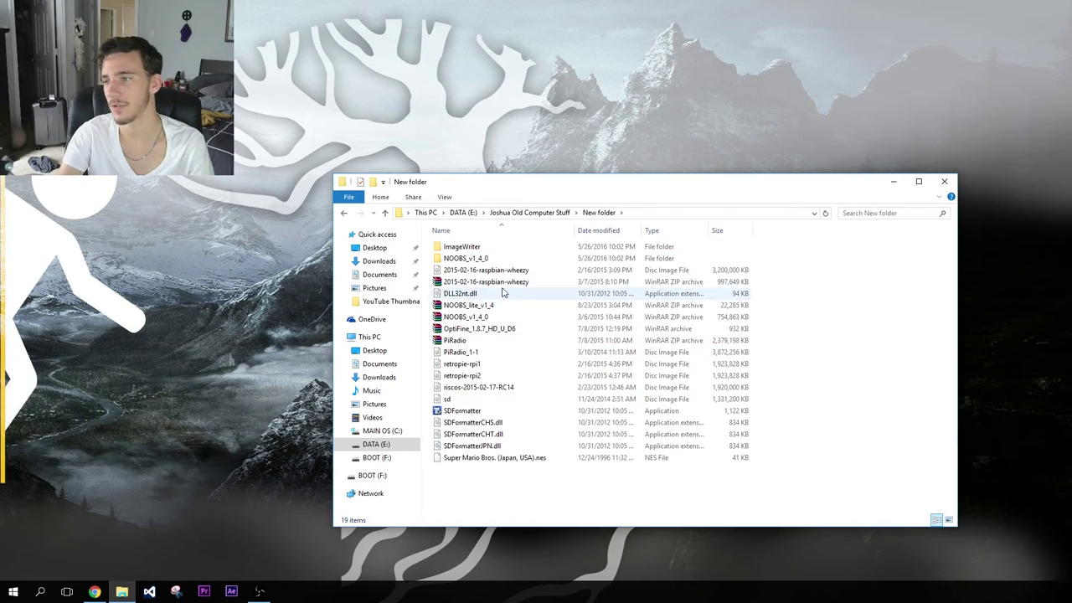
pyautogui.doubleClick(503, 253)
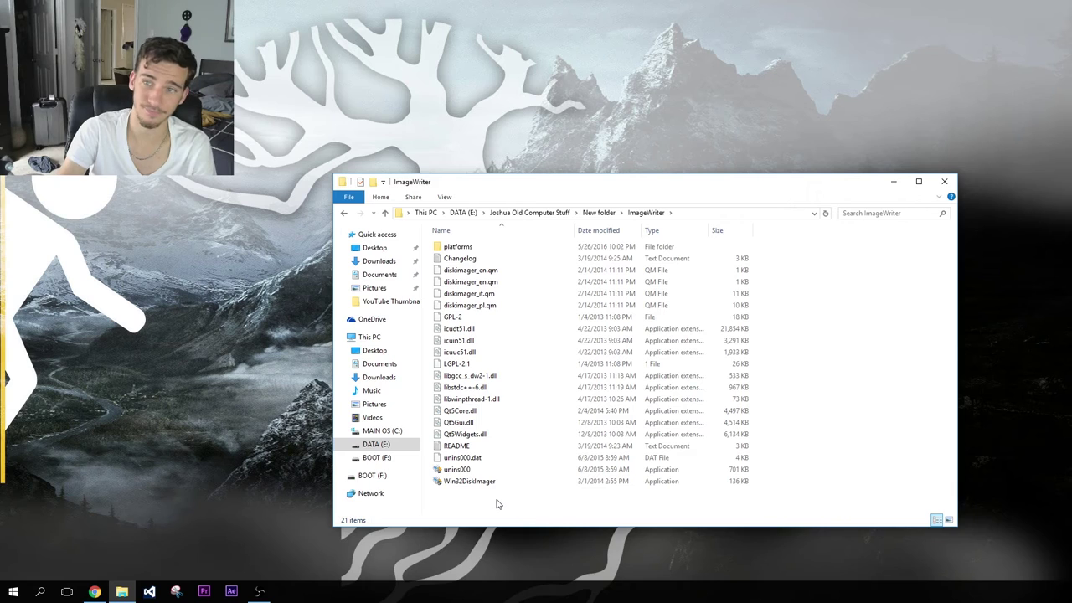
# - Switch to Chrome and open the RetroPie website
pyautogui.hotkey('alt', 'Left')
pyautogui.hotkey('alt', 'Tab')
pyautogui.moveTo(13, 512); pyautogui.dragTo(669, 3)
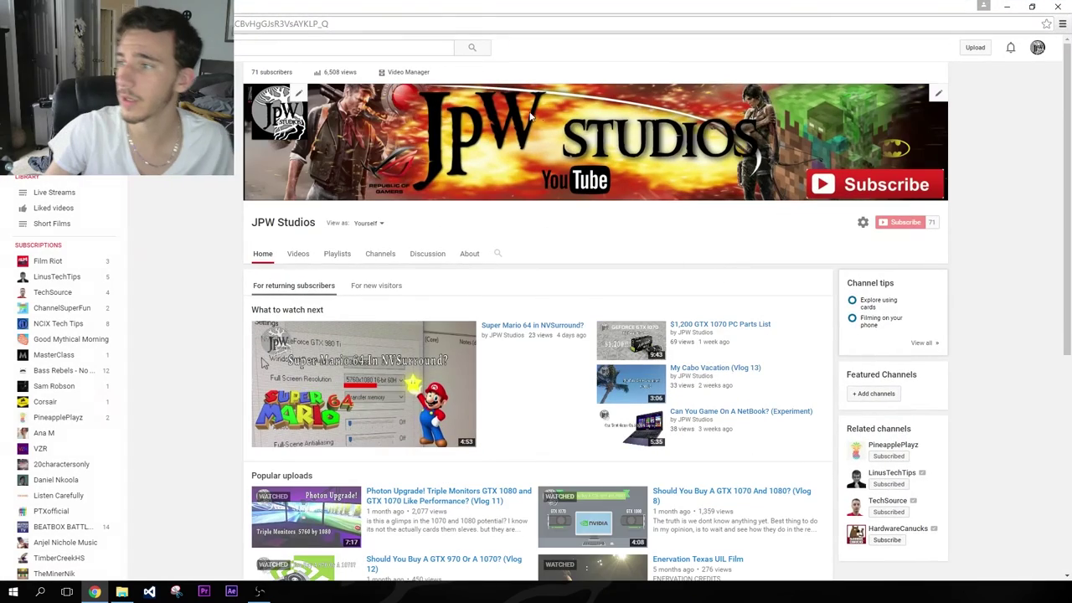
pyautogui.click(391, 25)
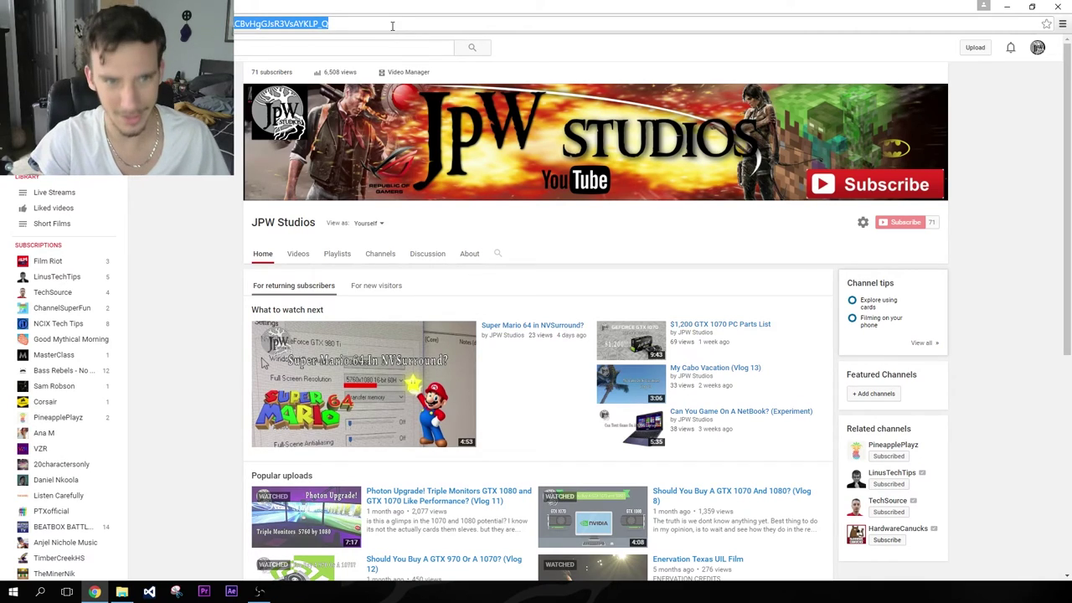
pyautogui.write('google.com')
pyautogui.press('Return')
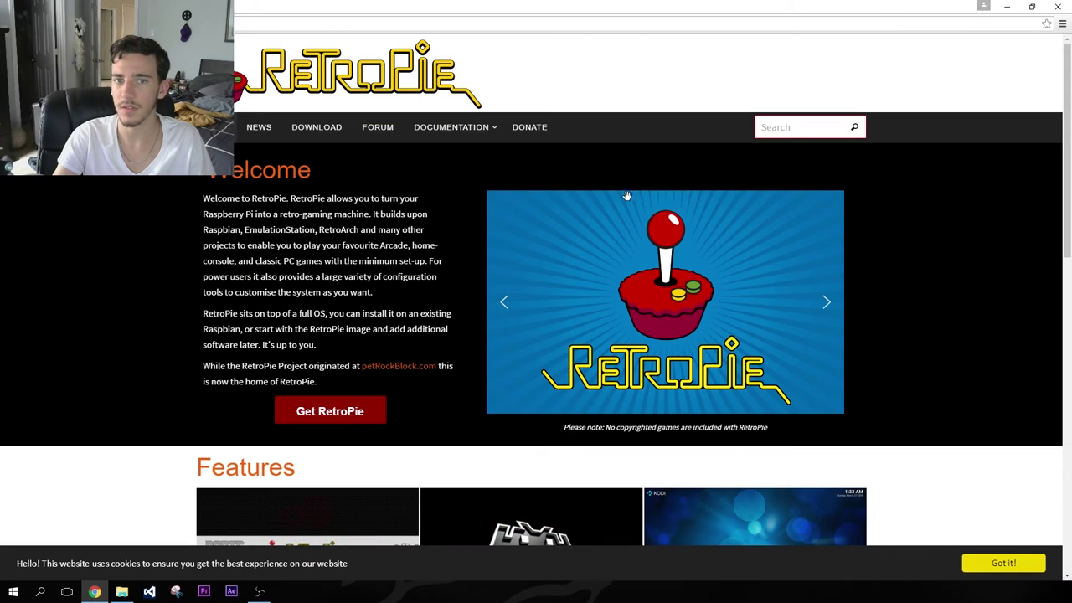
pyautogui.scroll(-3, 636, 313)
pyautogui.scroll(3, 637, 314)
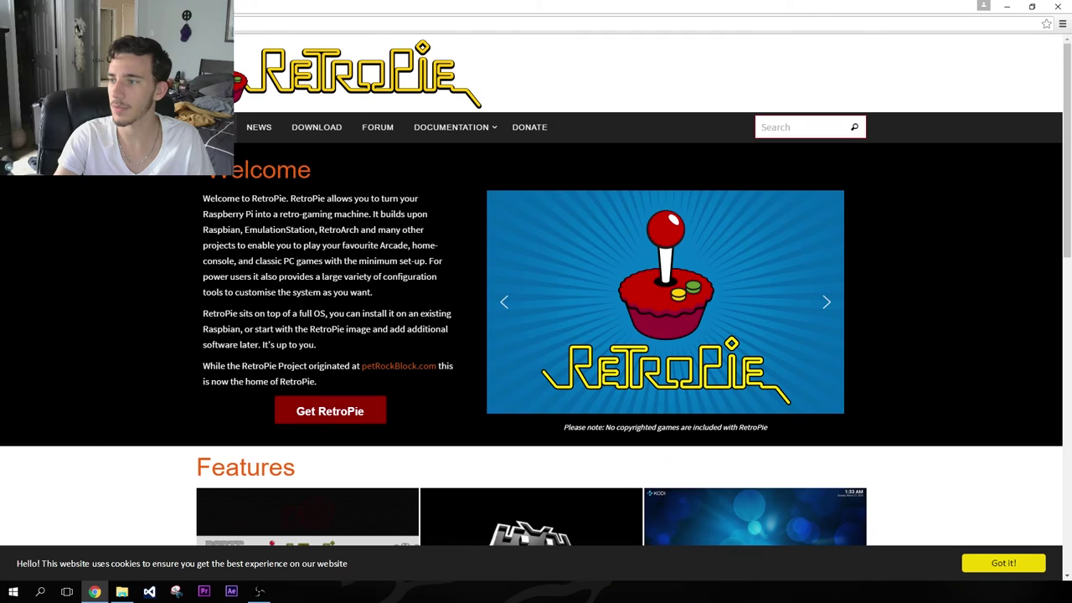
# - Download the RetroPie SD-card image for Raspberry Pi 2/3 from the site's download page
pyautogui.click(316, 127)
pyautogui.scroll(-1, 320, 276)
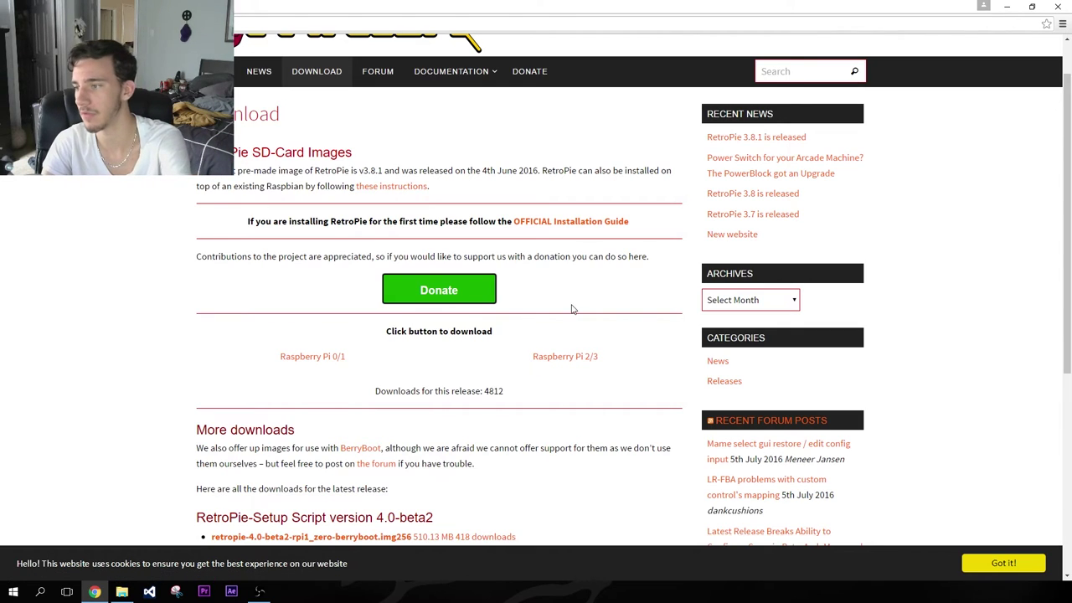
pyautogui.click(580, 358)
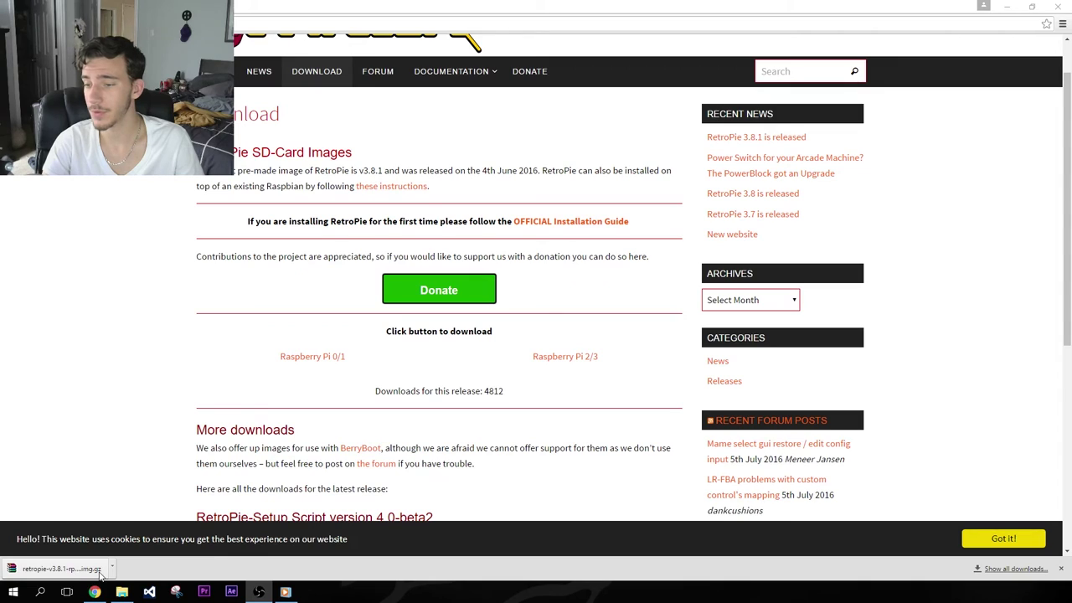
# - Open the downloaded RetroPie archive in WinRAR and extract its disc image file to the desktop
pyautogui.click(58, 569)
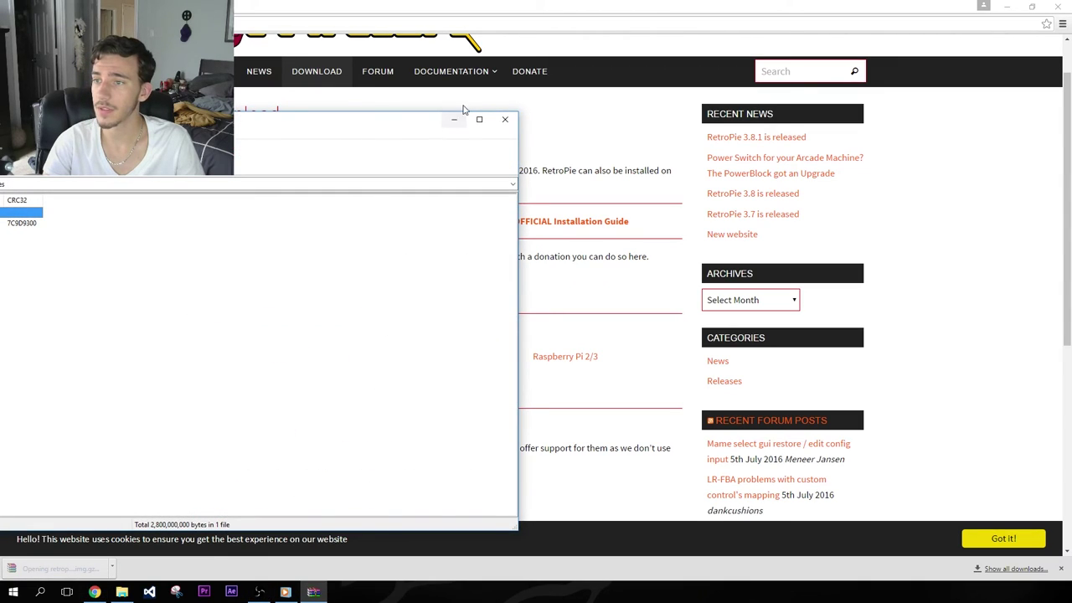
pyautogui.click(178, 332)
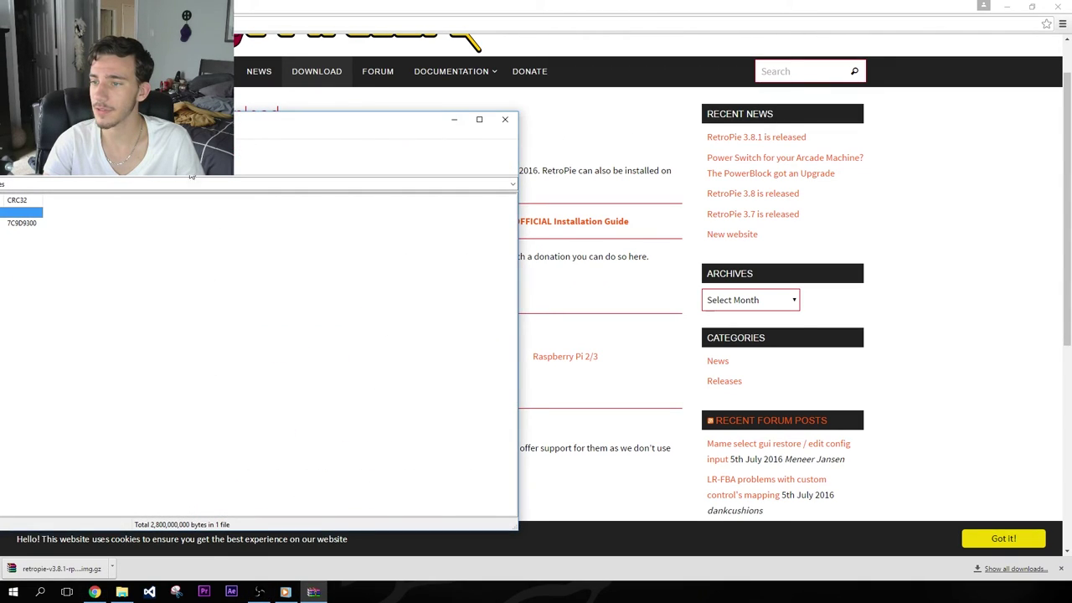
pyautogui.click(197, 216)
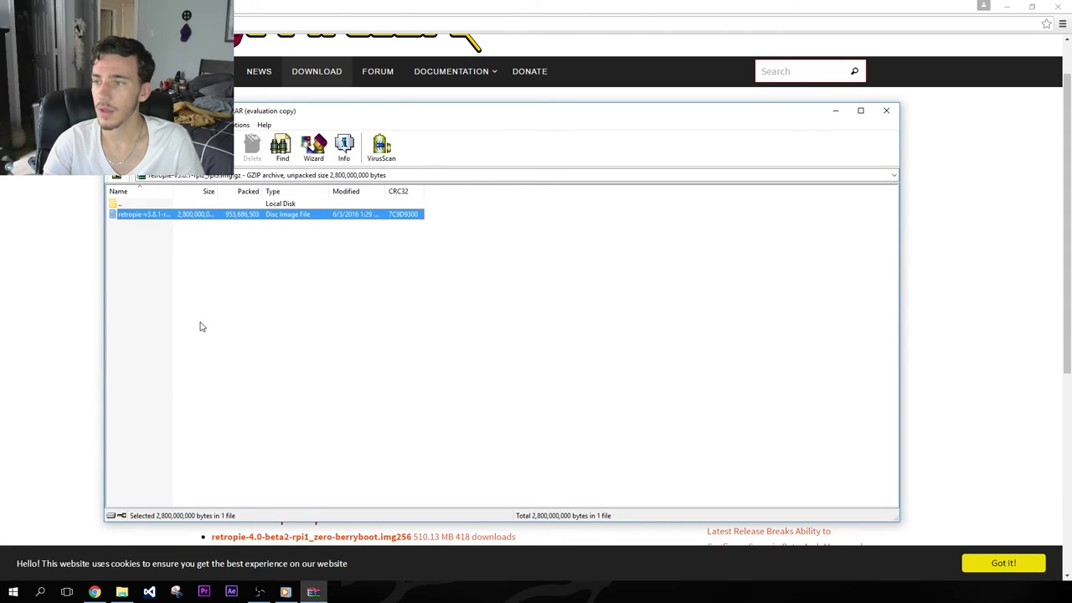
pyautogui.moveTo(191, 222); pyautogui.dragTo(408, 215)
pyautogui.click(1007, 6)
pyautogui.moveTo(234, 224); pyautogui.dragTo(546, 61)
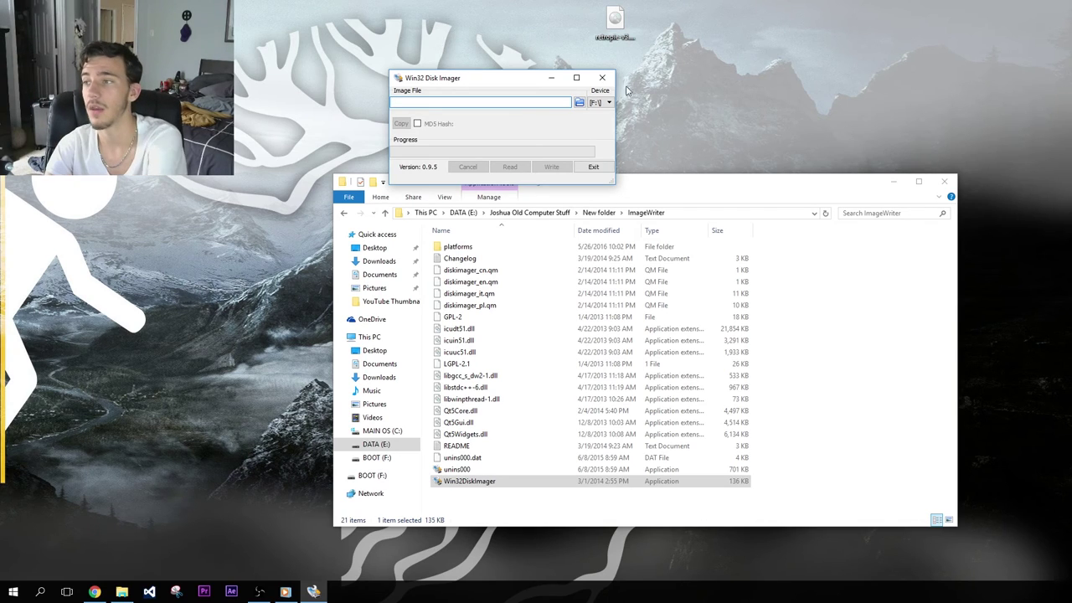
# - Choose the F:\ drive as the target device in Win32 Disk Imager
pyautogui.click(581, 105)
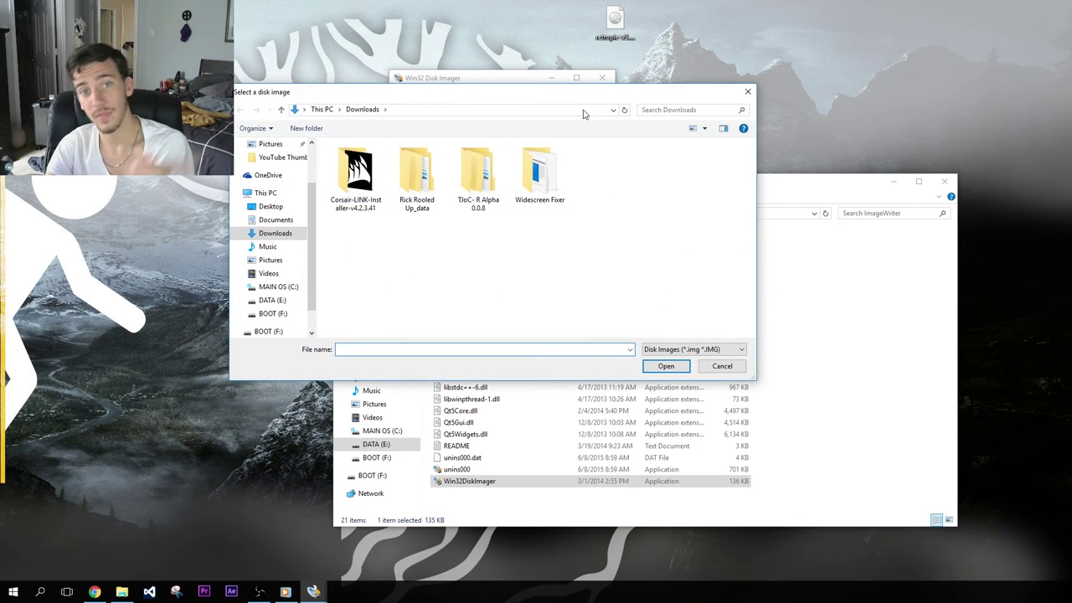
pyautogui.click(748, 91)
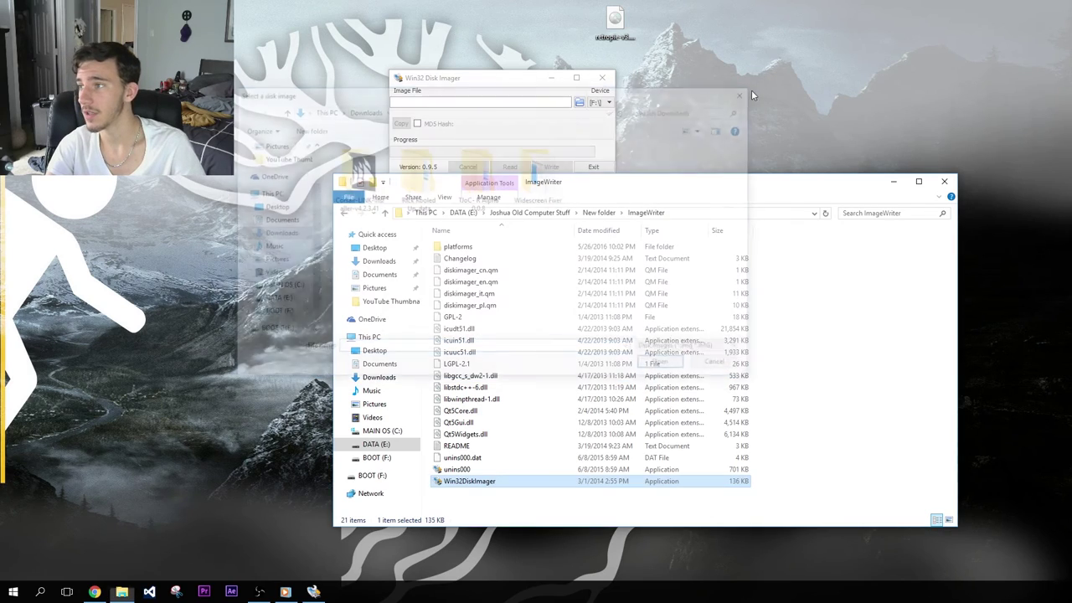
pyautogui.click(602, 103)
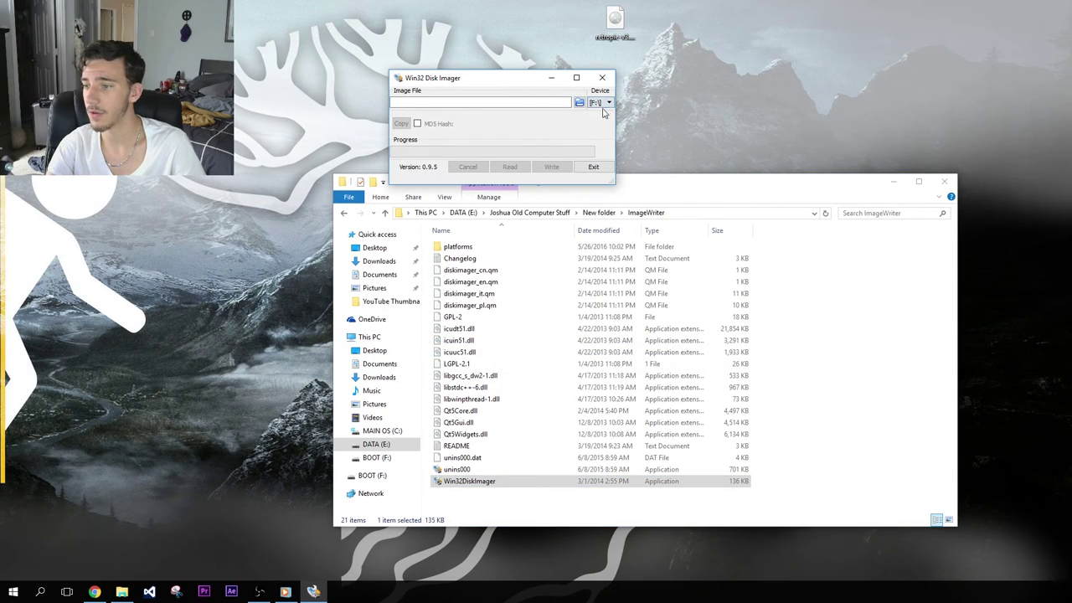
pyautogui.click(603, 111)
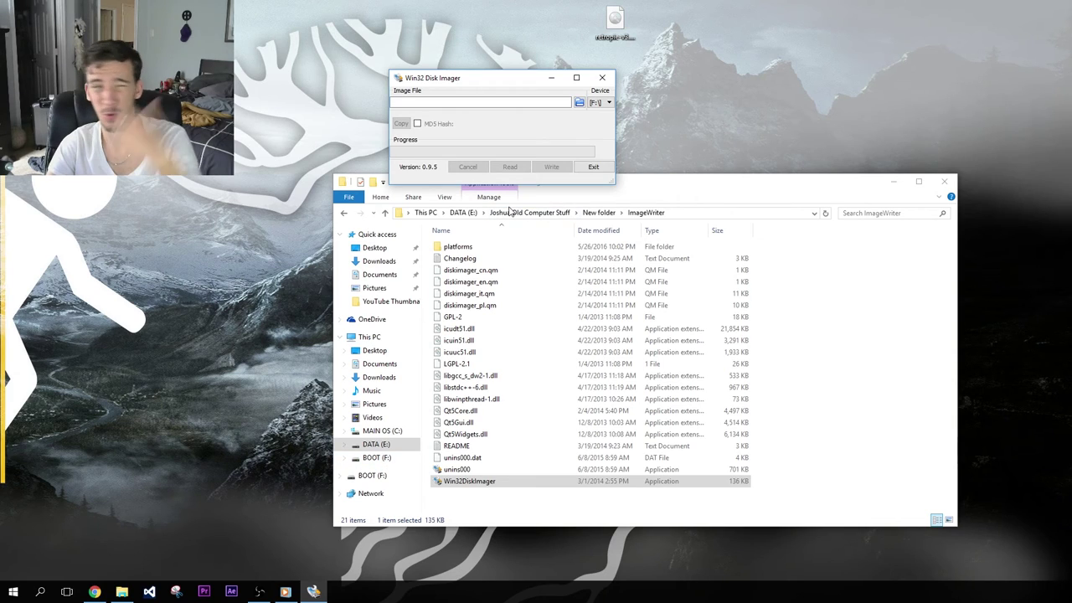
pyautogui.click(601, 102)
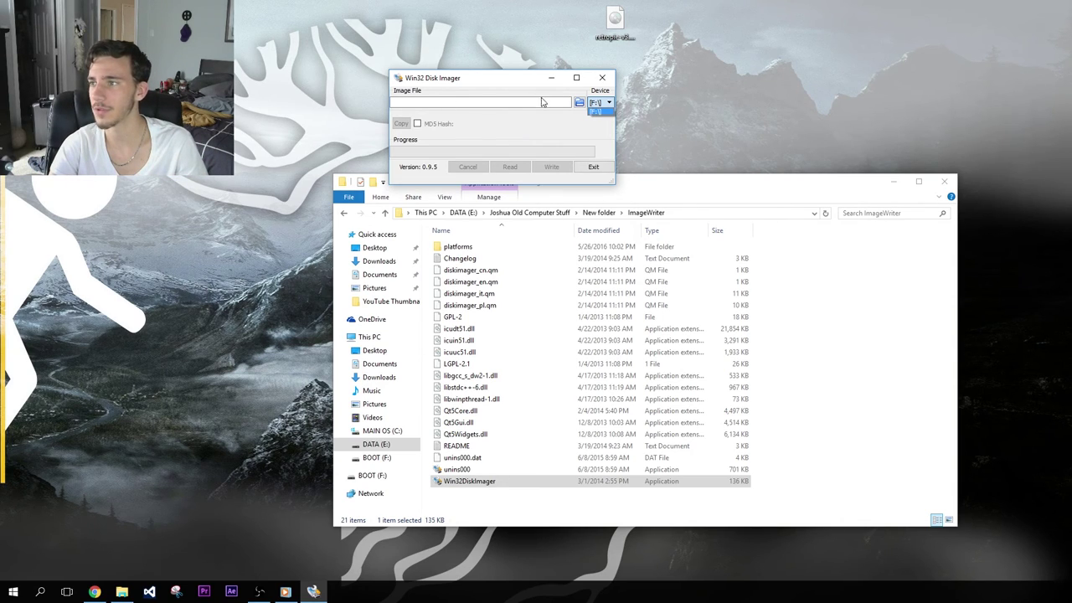
# - Load the retropie-v3.8.1-rpi2_rpi3 image from the desktop as the image file
pyautogui.click(578, 104)
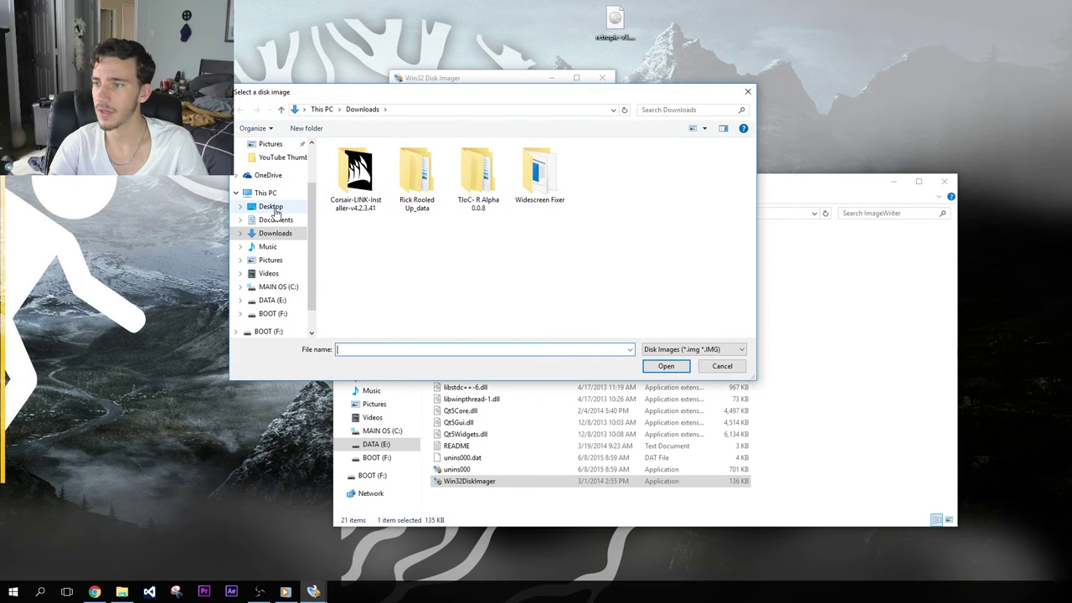
pyautogui.click(271, 206)
pyautogui.click(381, 230)
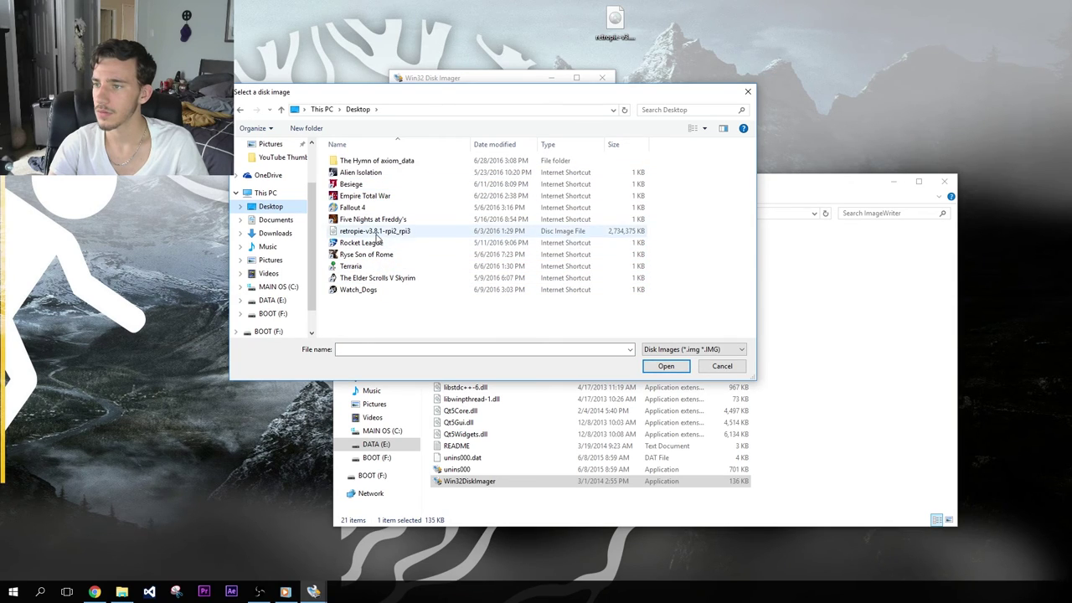
pyautogui.click(663, 368)
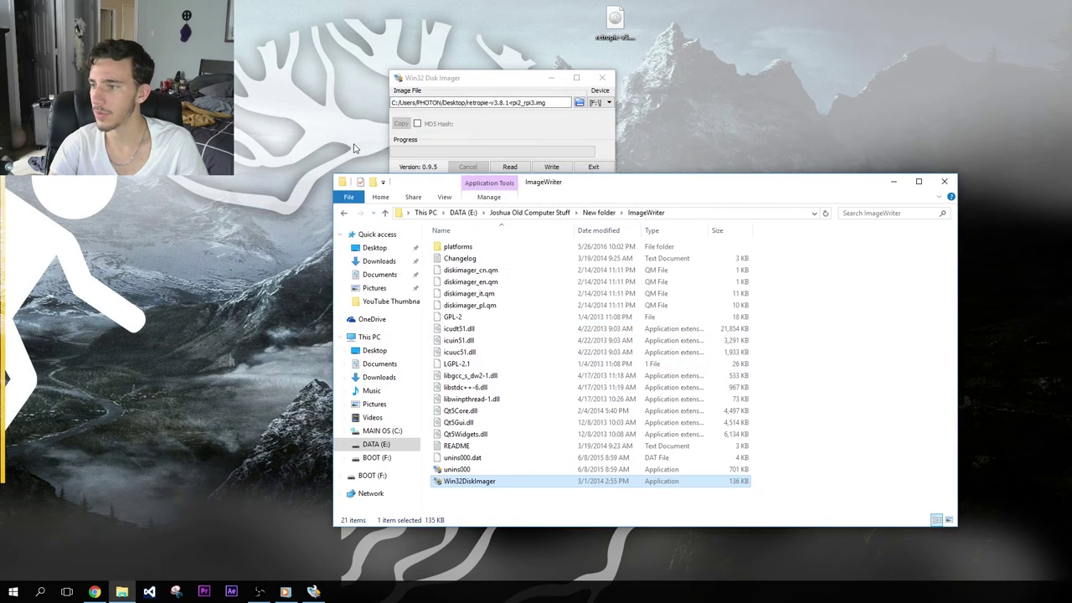
# - Write the RetroPie image to the F:\ drive, accepting the overwrite, and close Win32 Disk Imager
pyautogui.click(548, 168)
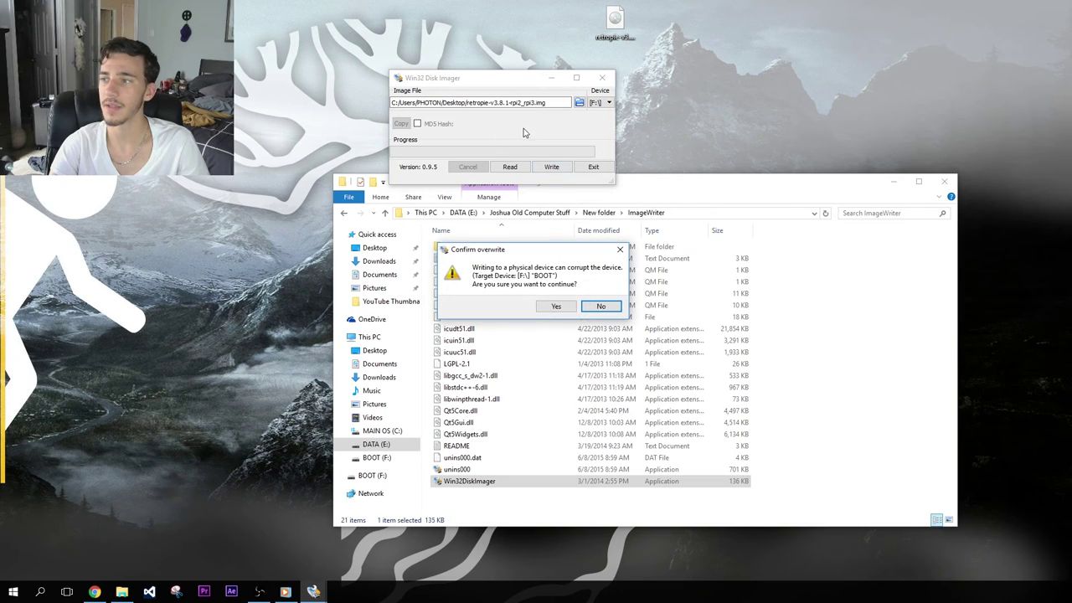
pyautogui.click(564, 310)
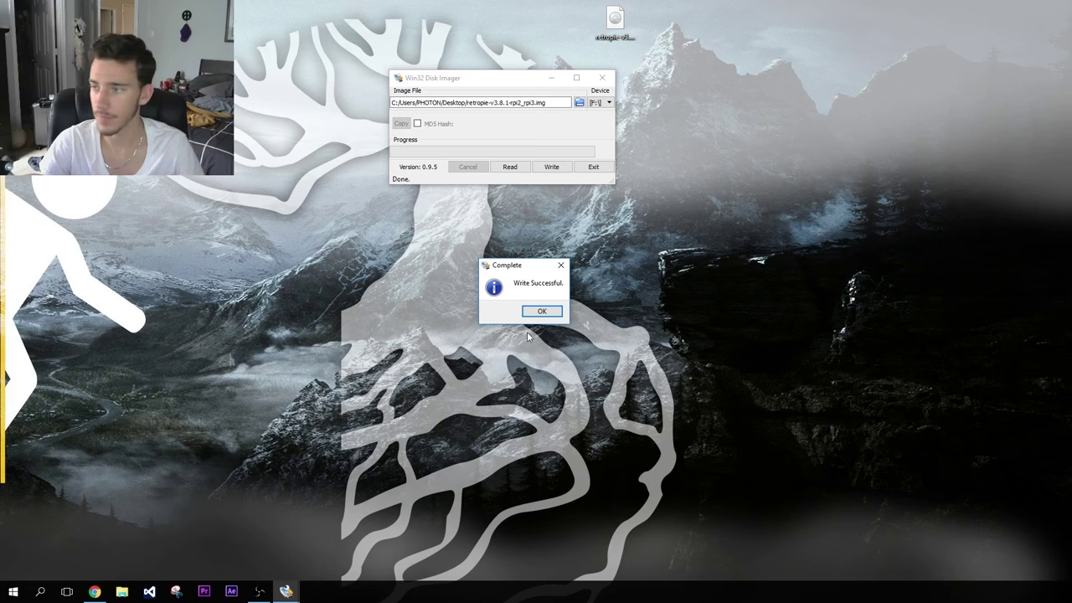
pyautogui.click(544, 310)
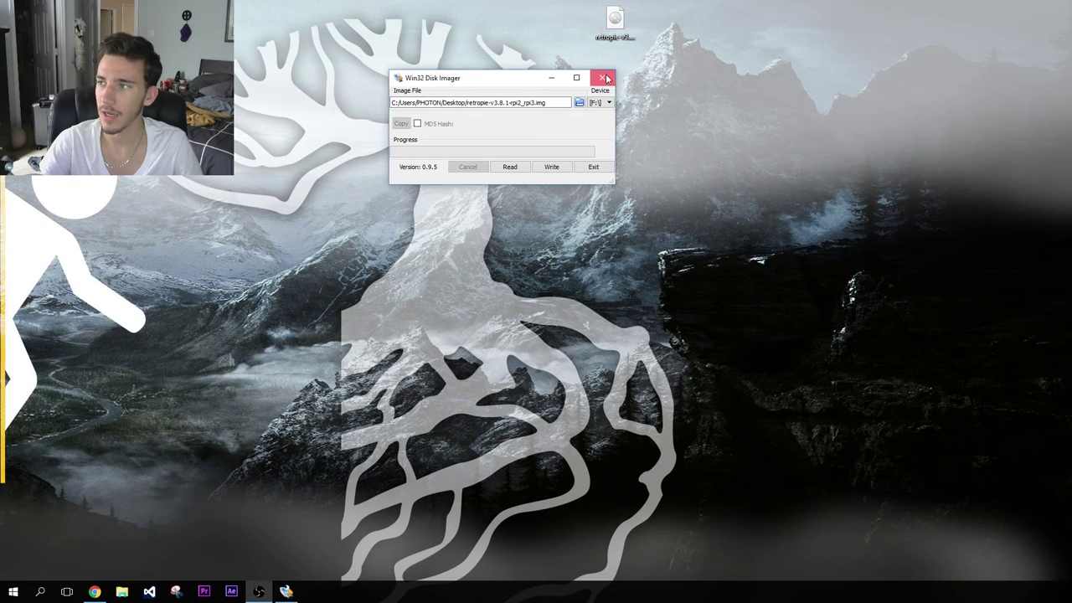
pyautogui.click(603, 77)
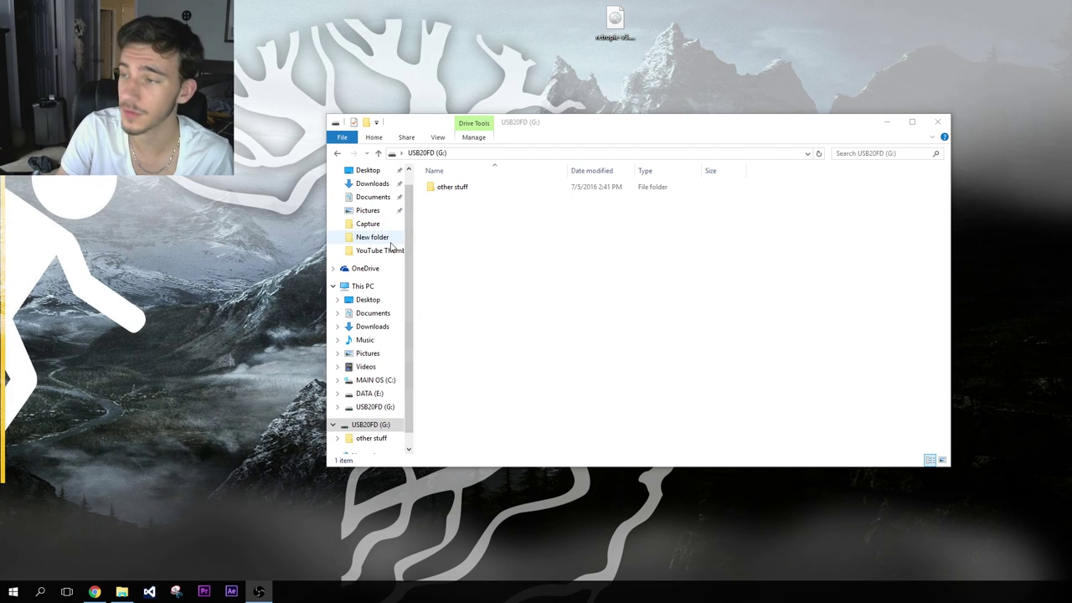
# - Create a folder named retropie on the USB20FD (G:) drive and close the window
pyautogui.rightClick(470, 217)
pyautogui.click(446, 218)
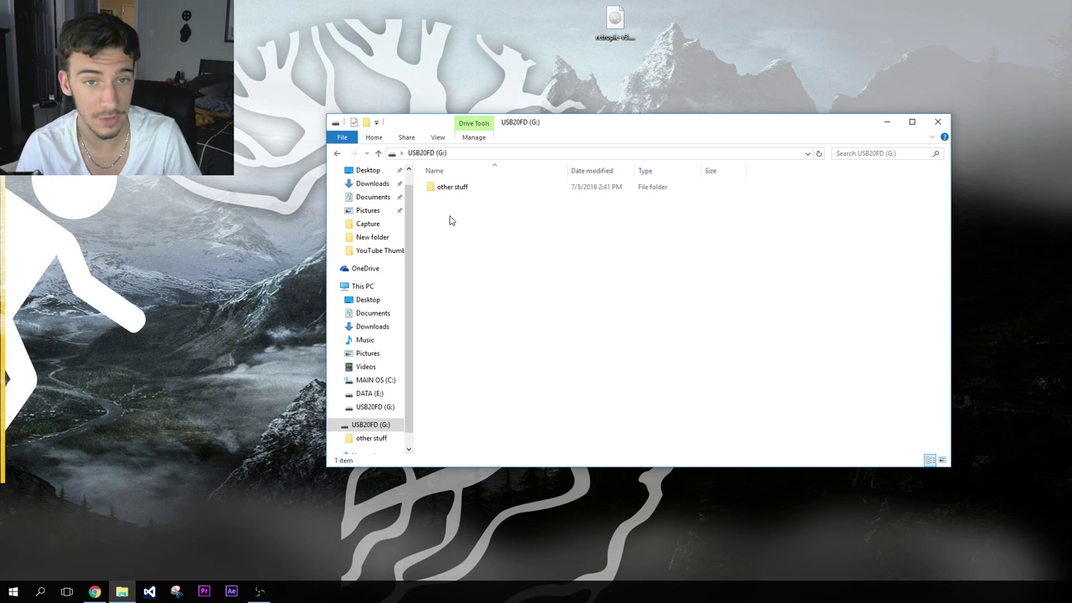
pyautogui.rightClick(452, 219)
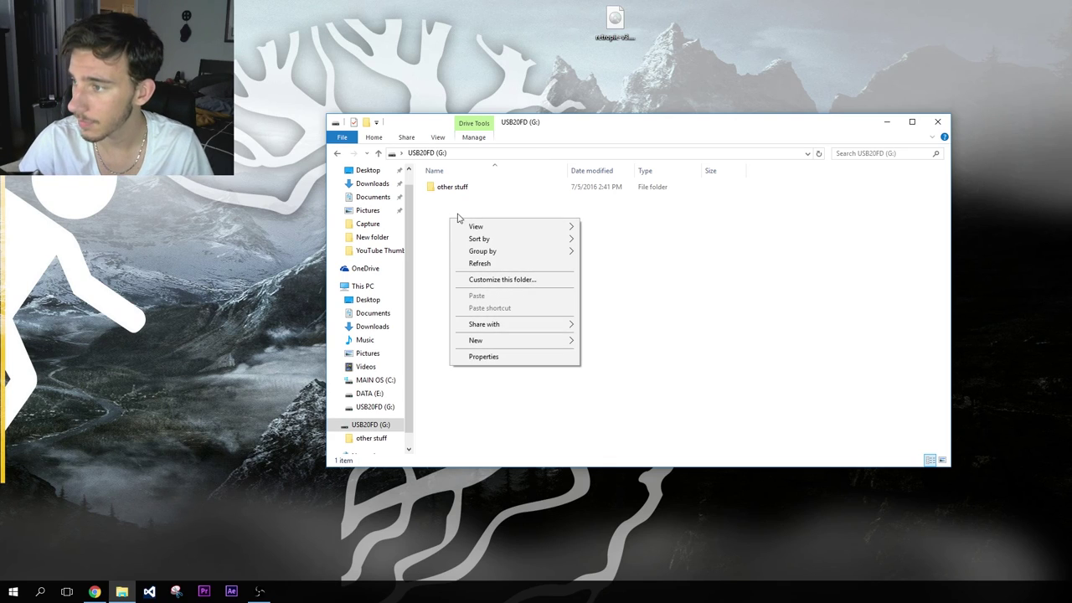
pyautogui.moveTo(493, 339)
pyautogui.click(584, 341)
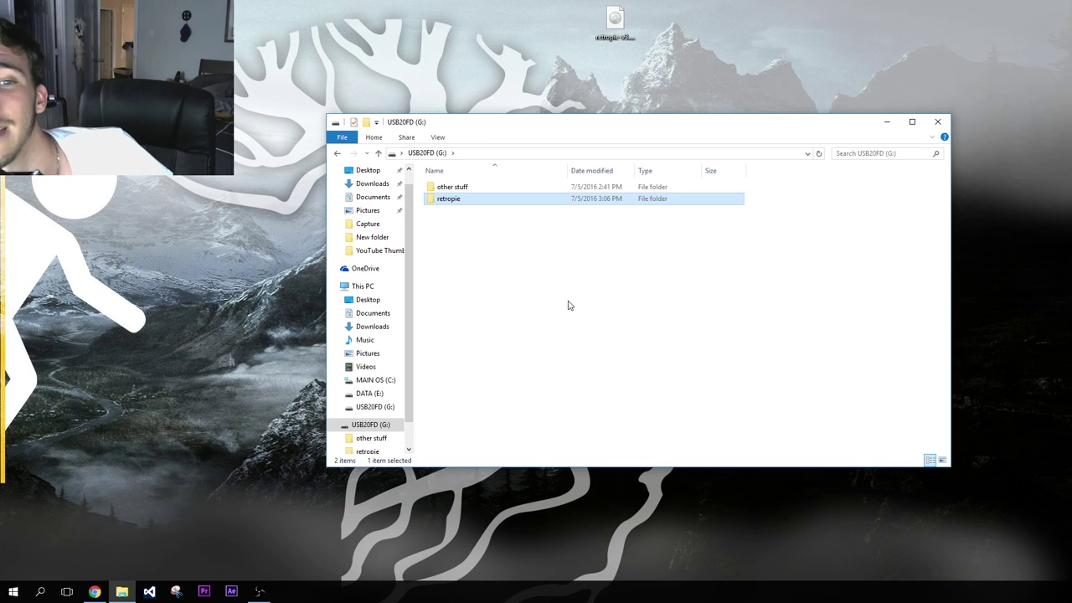
pyautogui.hotkey('alt', 'F4')
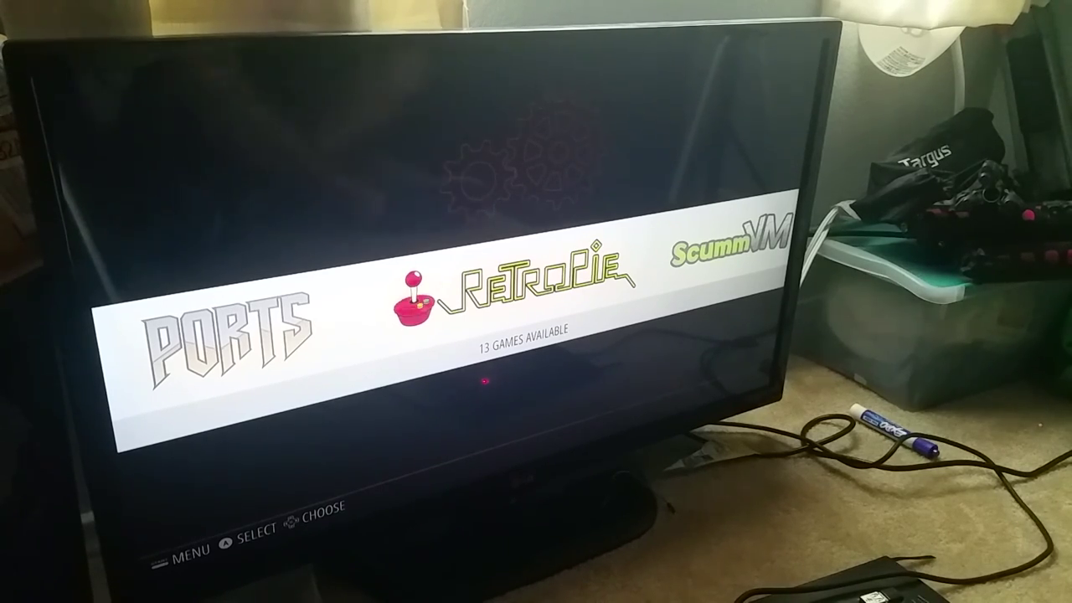
pyautogui.press('Right')
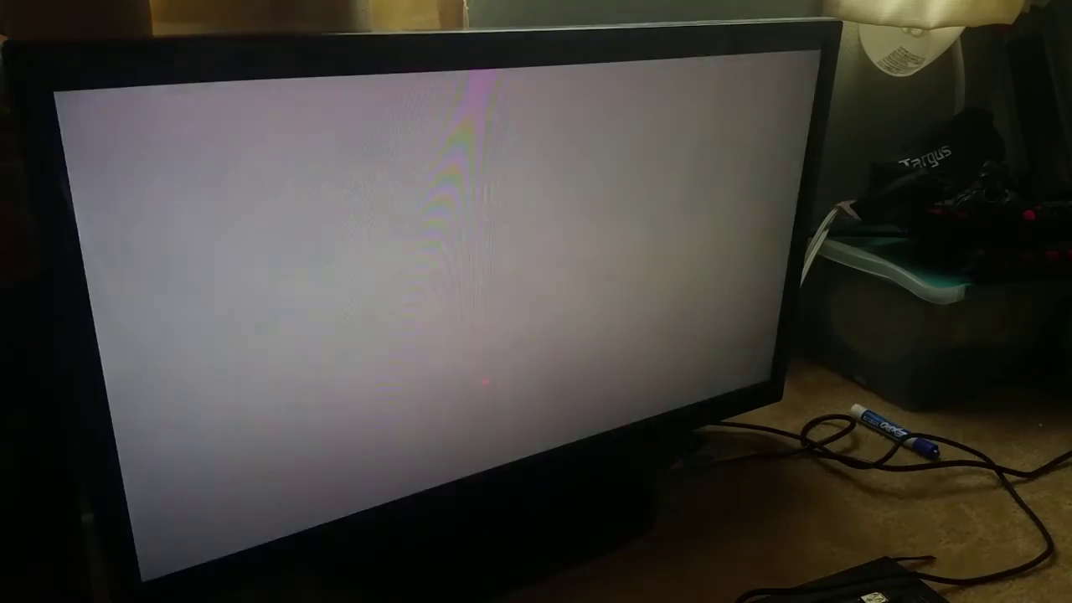
pyautogui.press('Left')
pyautogui.press('Left')
pyautogui.press('Left')
pyautogui.press('Left')
pyautogui.press('Left')
pyautogui.press('Left')
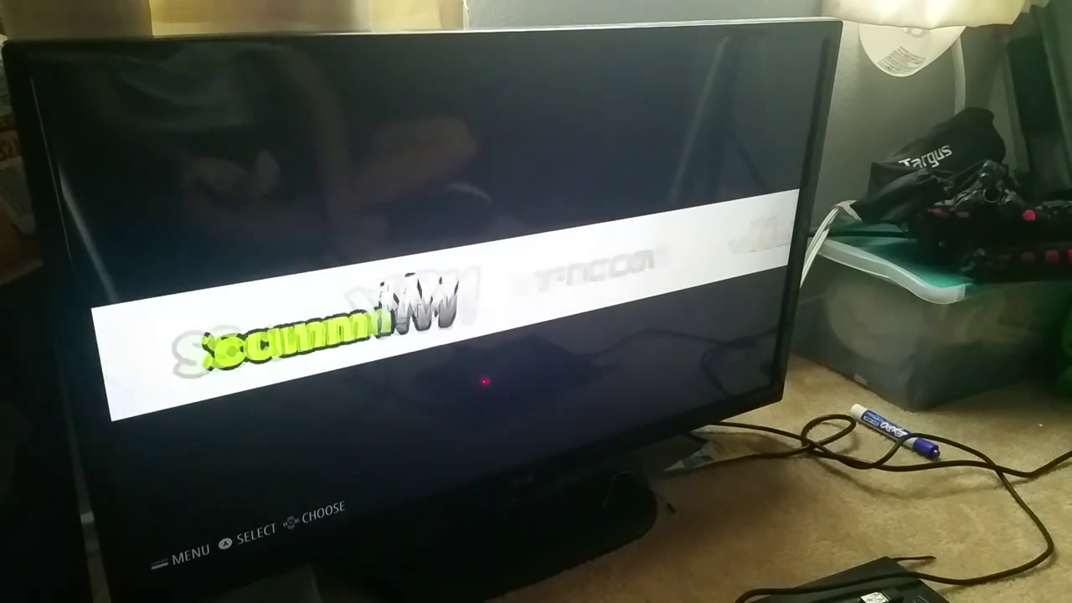
pyautogui.press('Left')
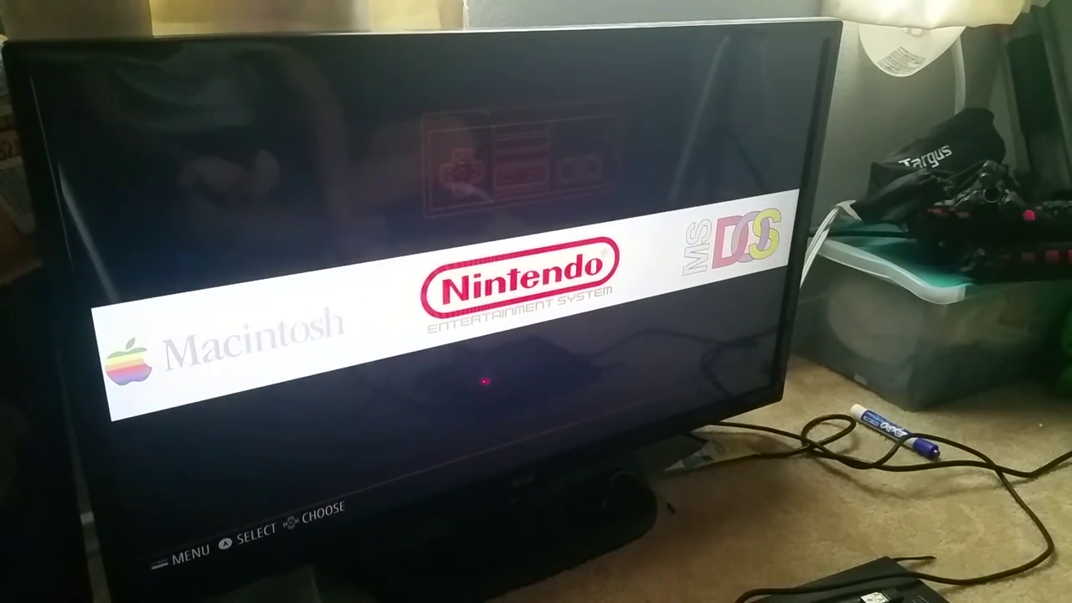
pyautogui.press('Return')
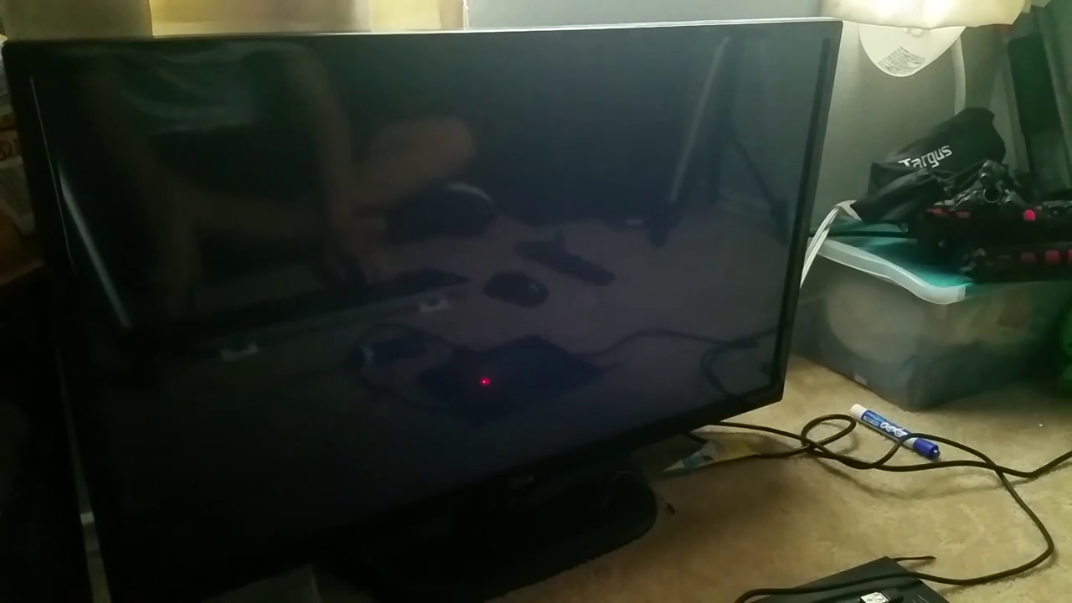
pyautogui.press('Return')
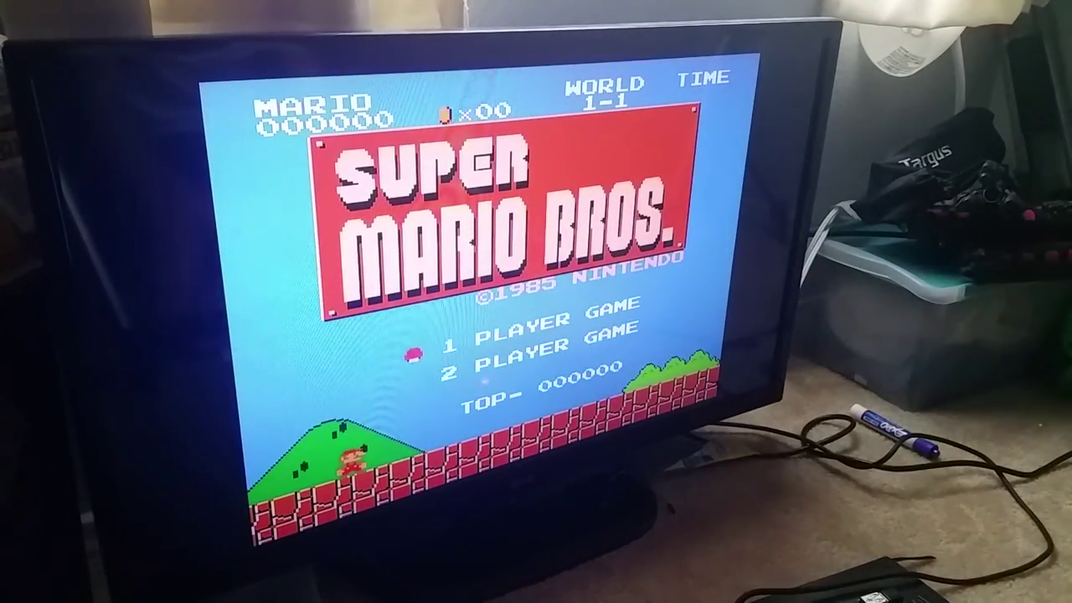
pyautogui.press('Return')
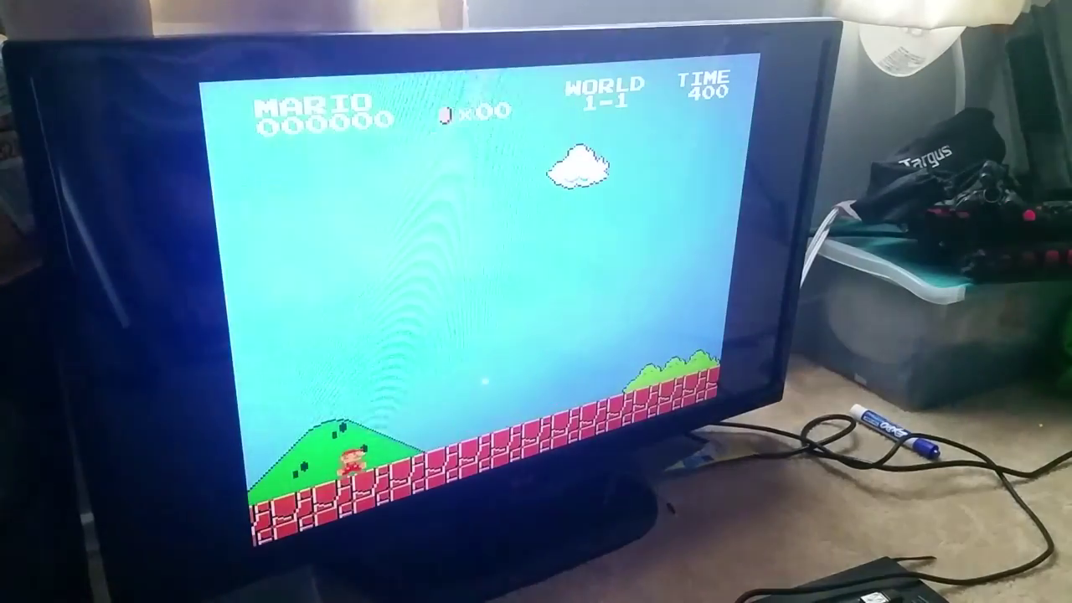
pyautogui.press('Right')
pyautogui.press('x')
pyautogui.press('Right')
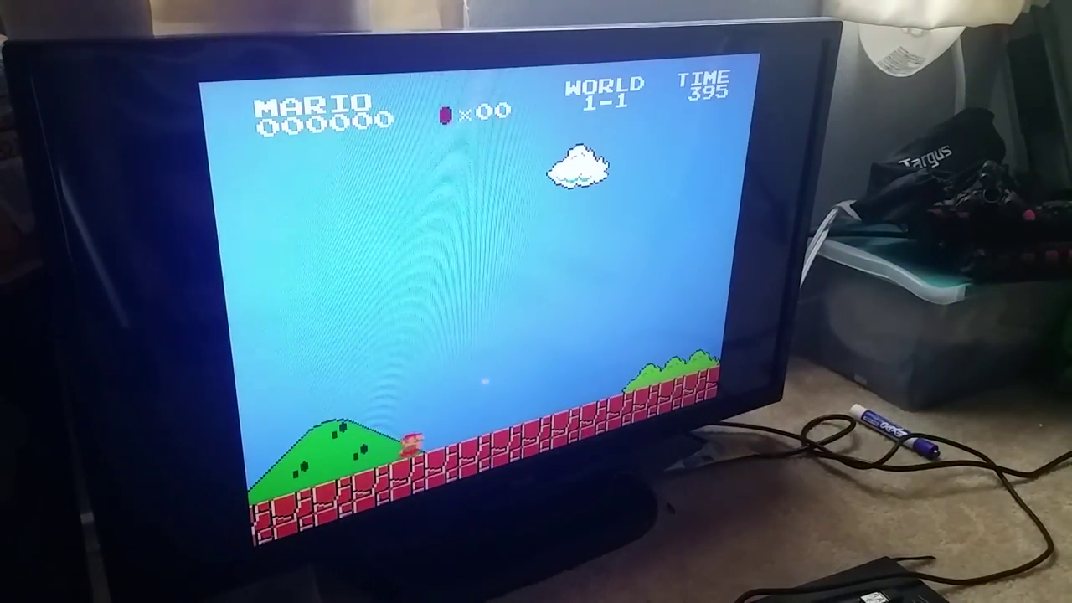
pyautogui.press('x')
pyautogui.press('Left')
pyautogui.press('x')
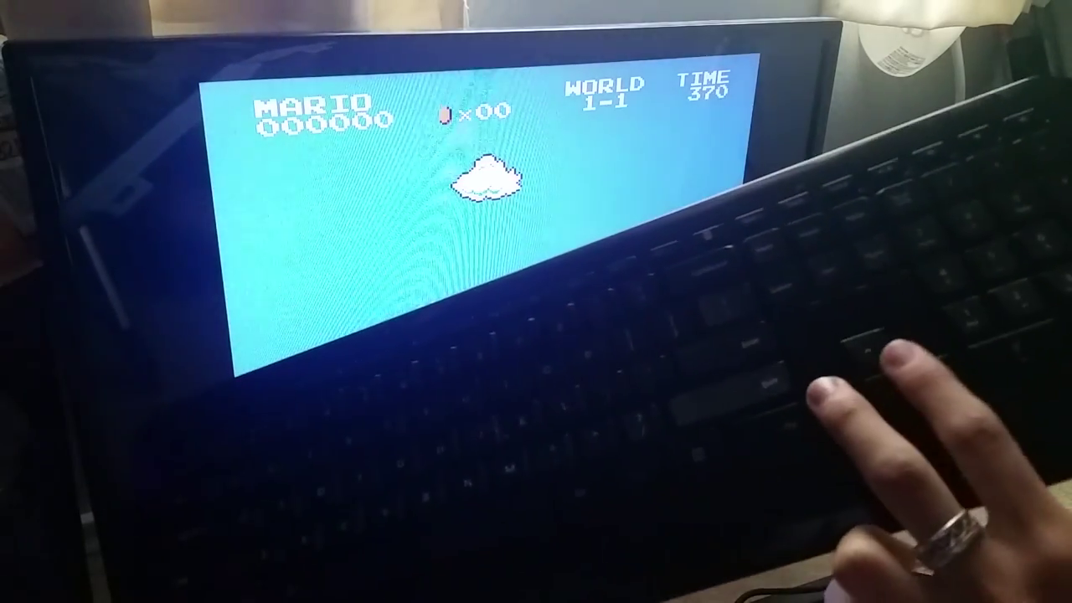
pyautogui.press('Right')
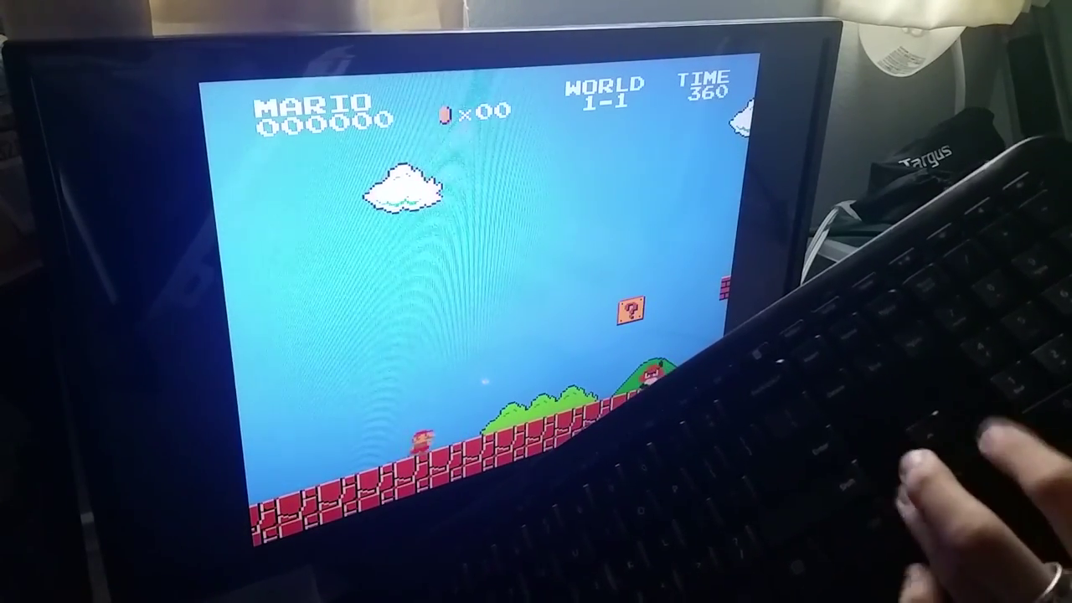
pyautogui.press('Right')
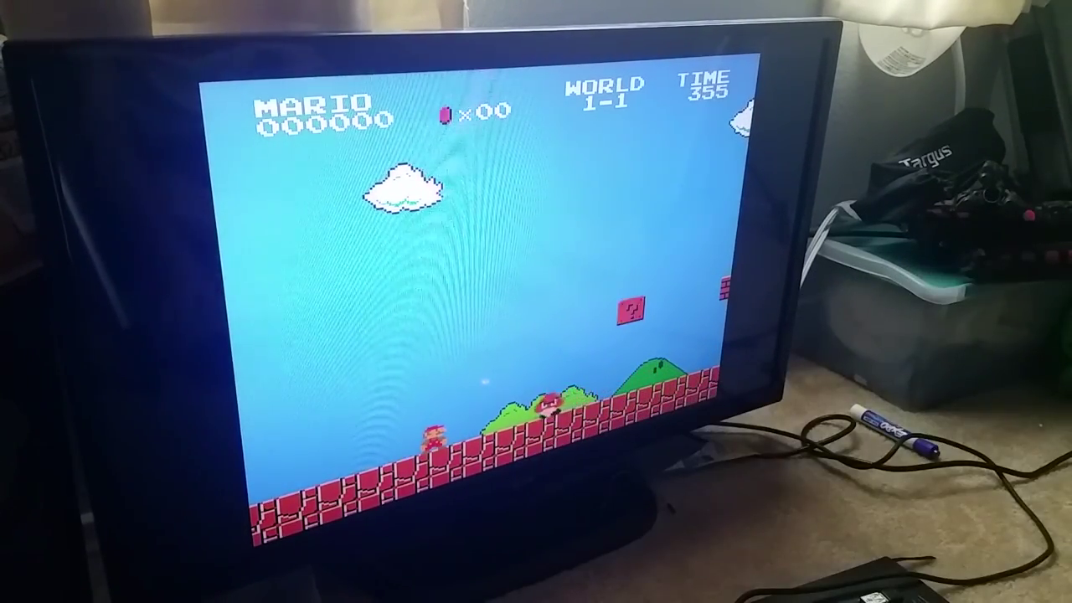
pyautogui.press('Right')
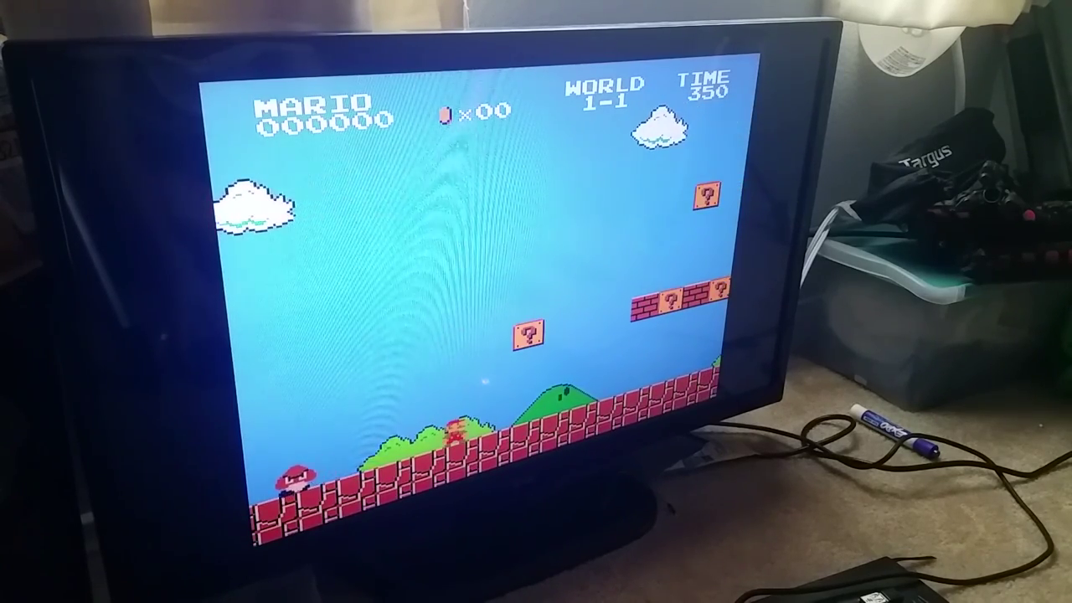